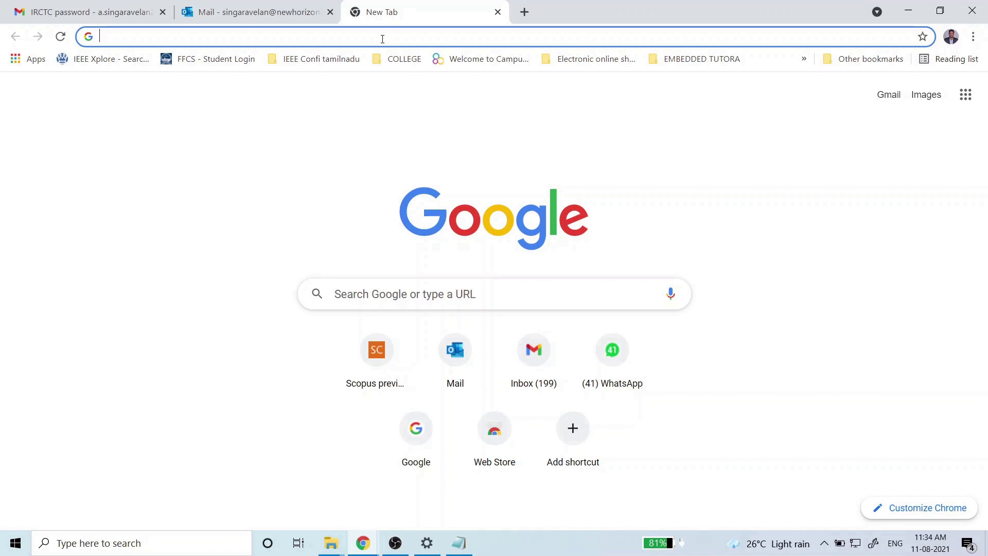
Google 'journal finder elsevier' and open the journalfinder.elsevier.com result in a background tab.
text(google.com)
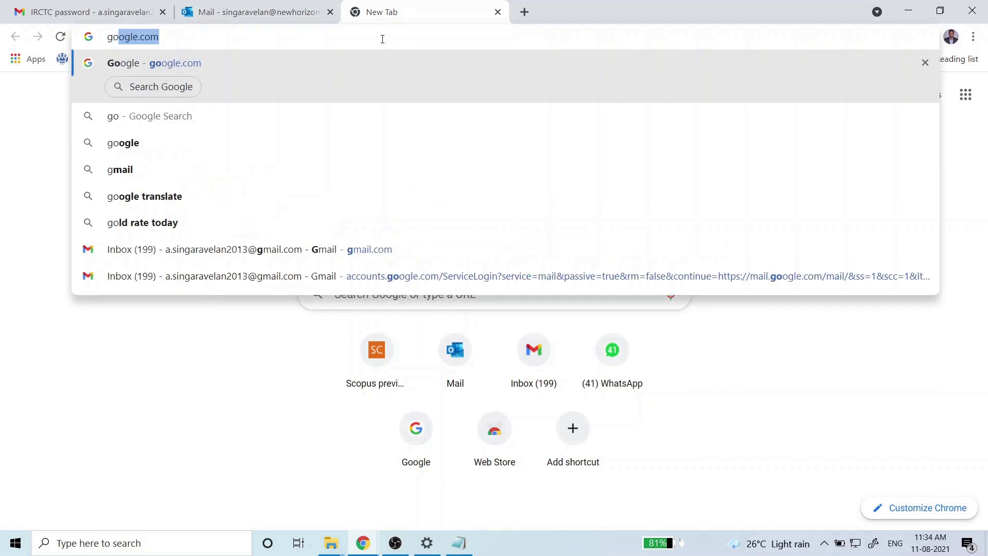
key(Return)
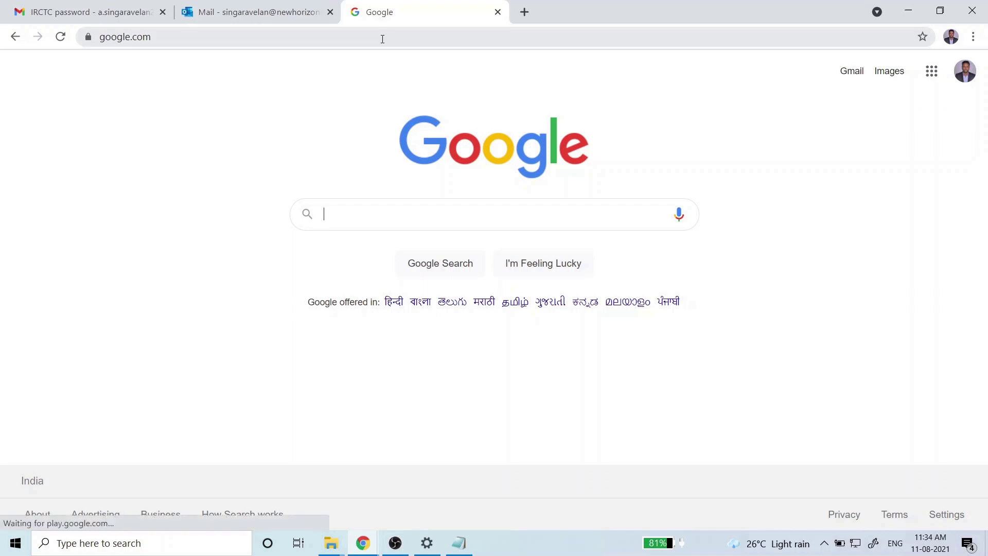
text(jou)
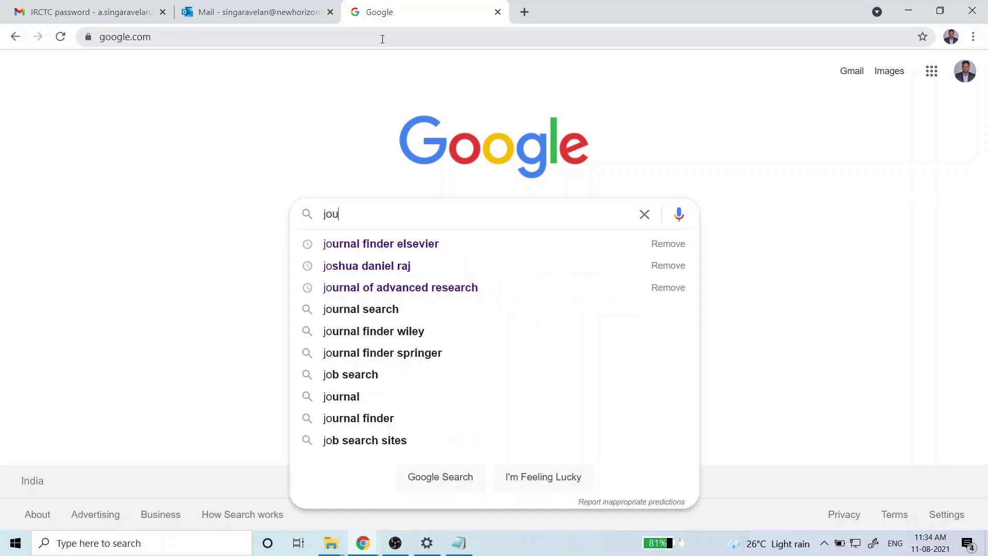
text(rnal finder)
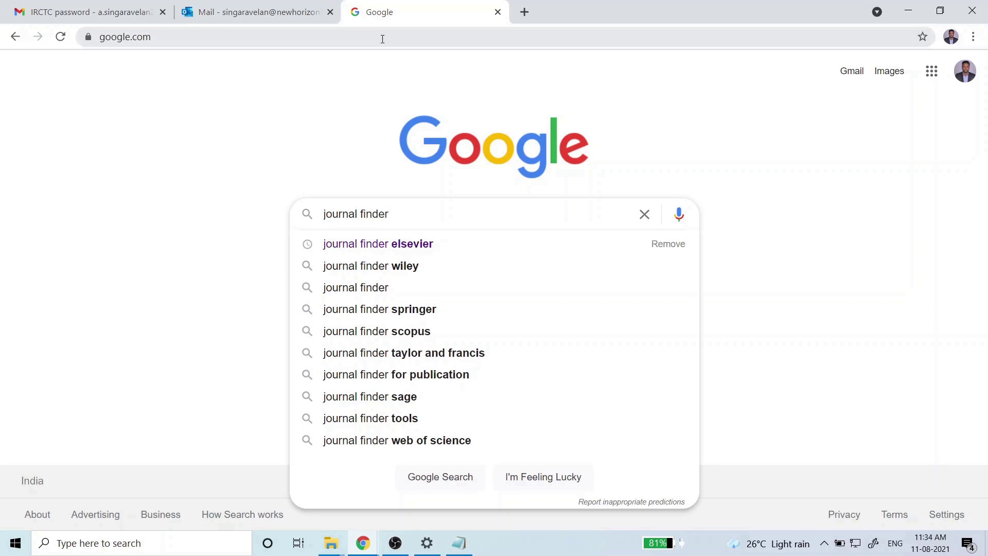
key(Down)
key(Return)
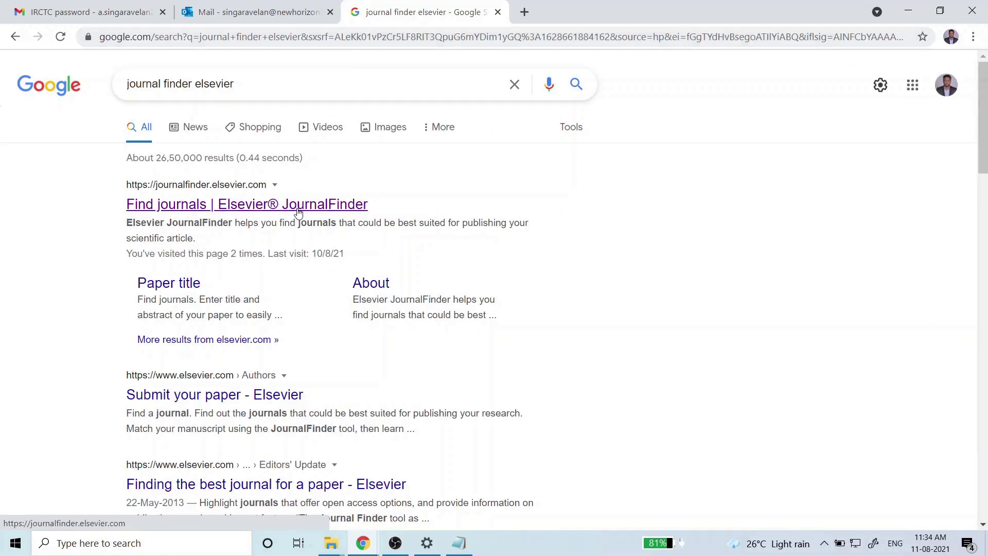
right_click(295, 208)
click(334, 217)
Copy the home energy management paper's title from Notepad into the Paper title field.
click(550, 8)
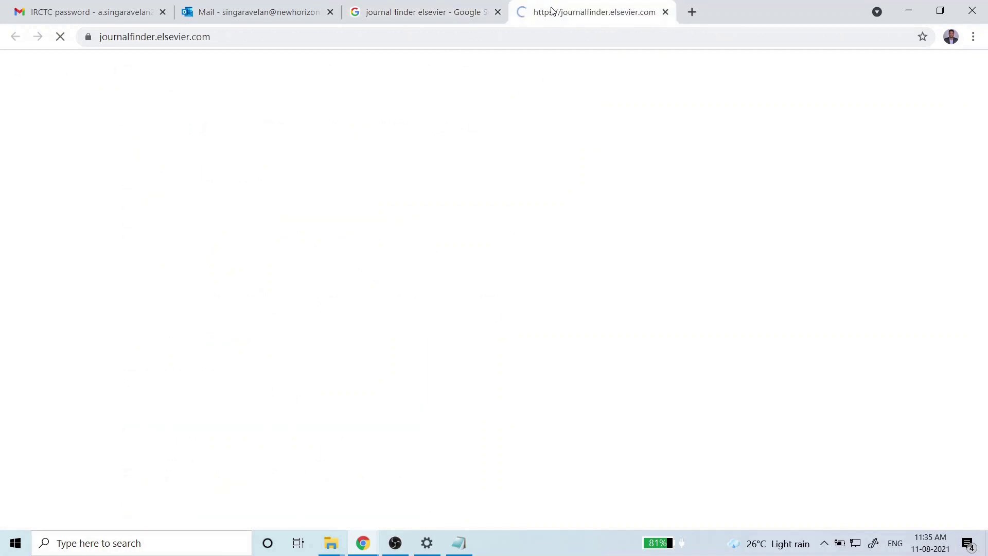
click(264, 398)
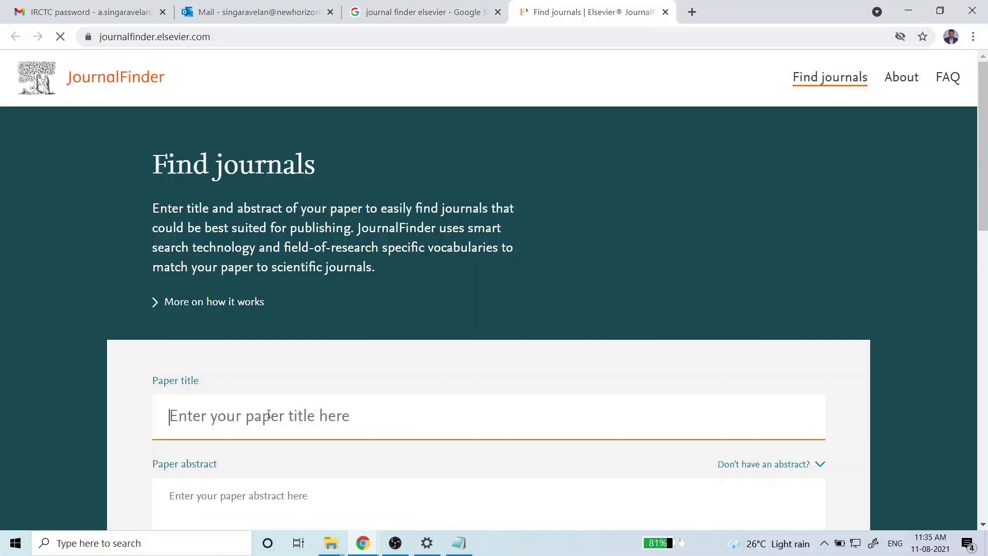
scroll(266, 402, down, 3)
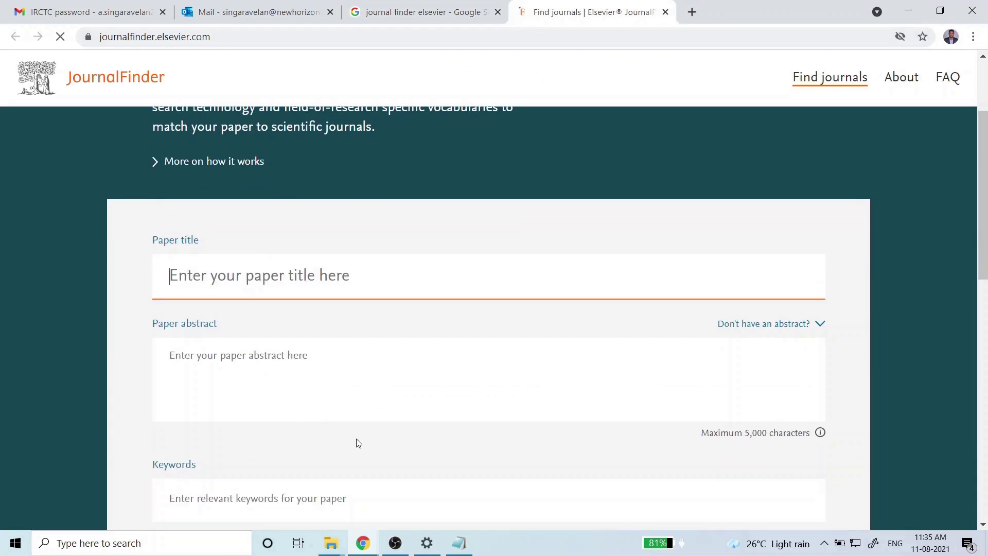
click(458, 542)
click(150, 87)
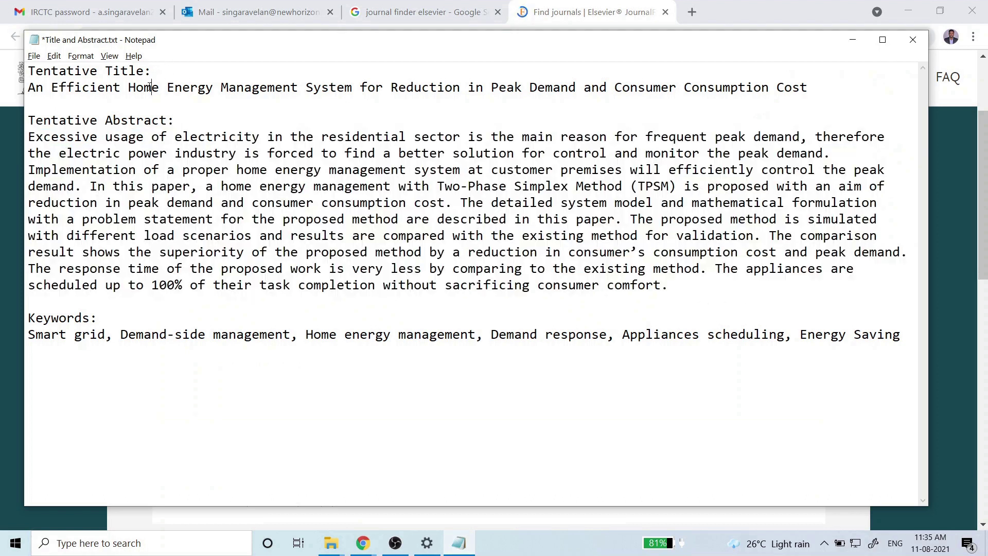
click(30, 88)
shift+click(808, 90)
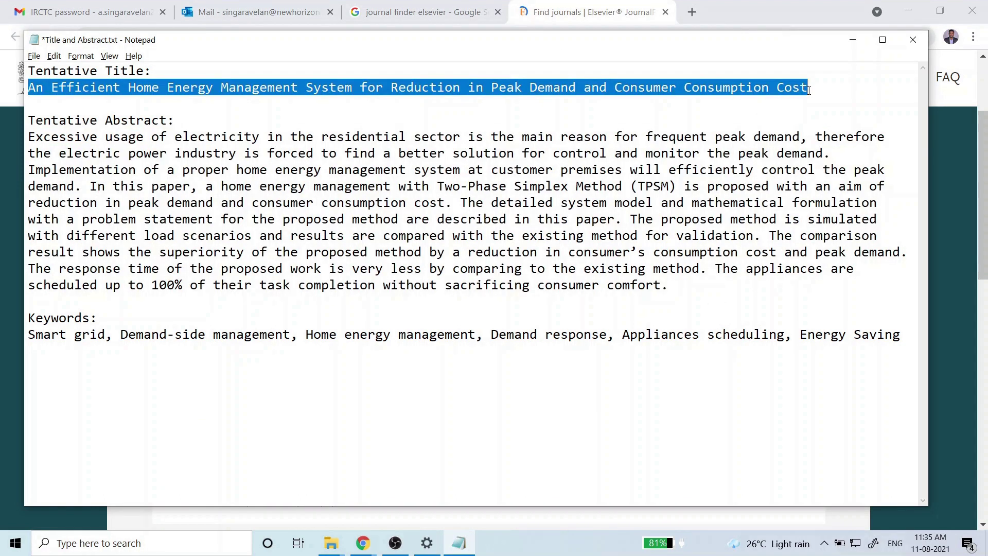
key(ctrl+c)
key(alt+Tab)
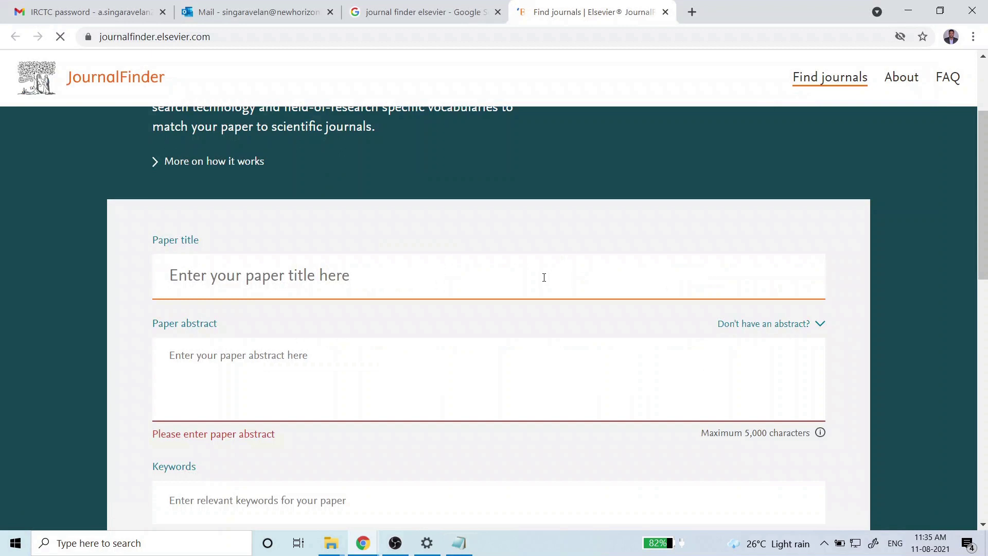
key(ctrl+v)
Copy the full abstract paragraph from the notes into the Paper abstract field.
click(388, 380)
key(alt+Tab)
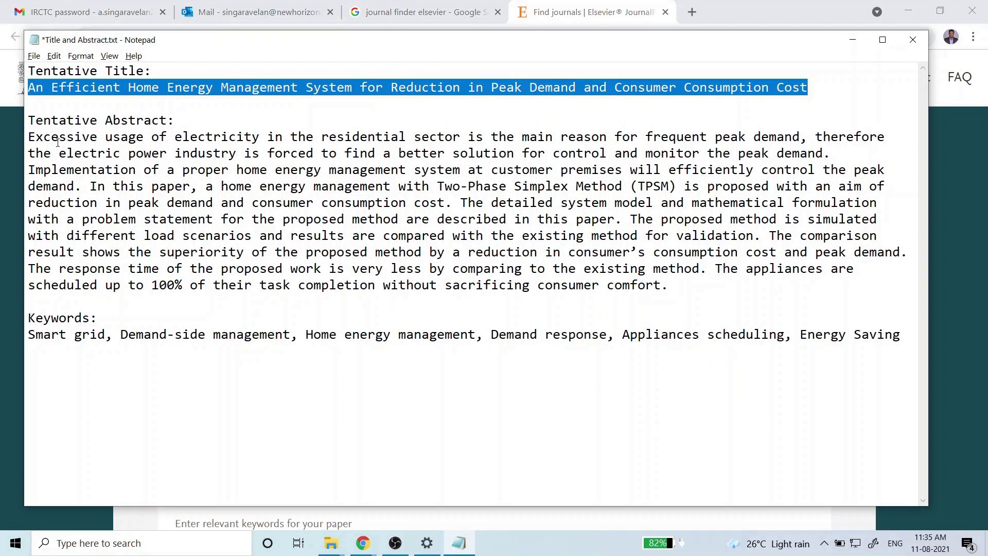
click(28, 138)
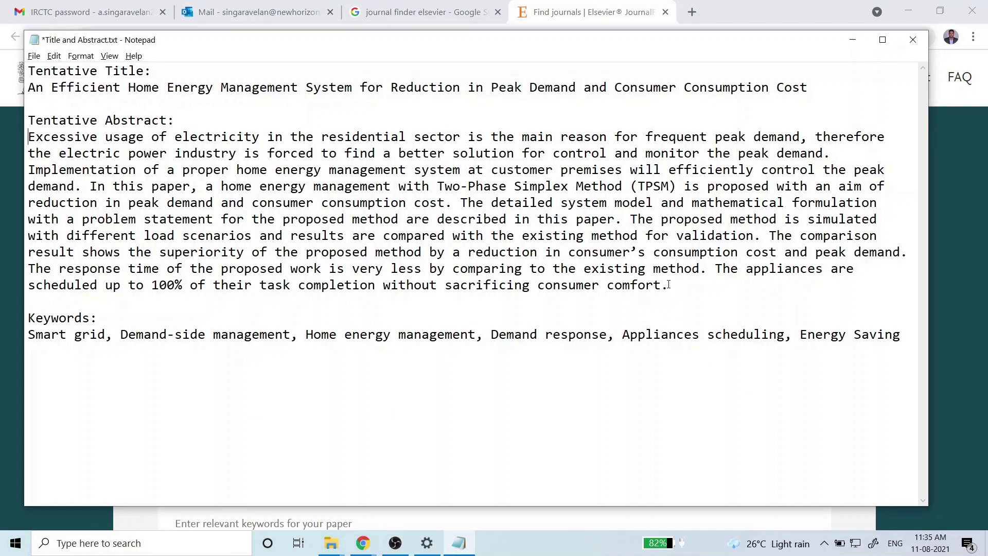
shift+click(684, 284)
key(alt+Tab)
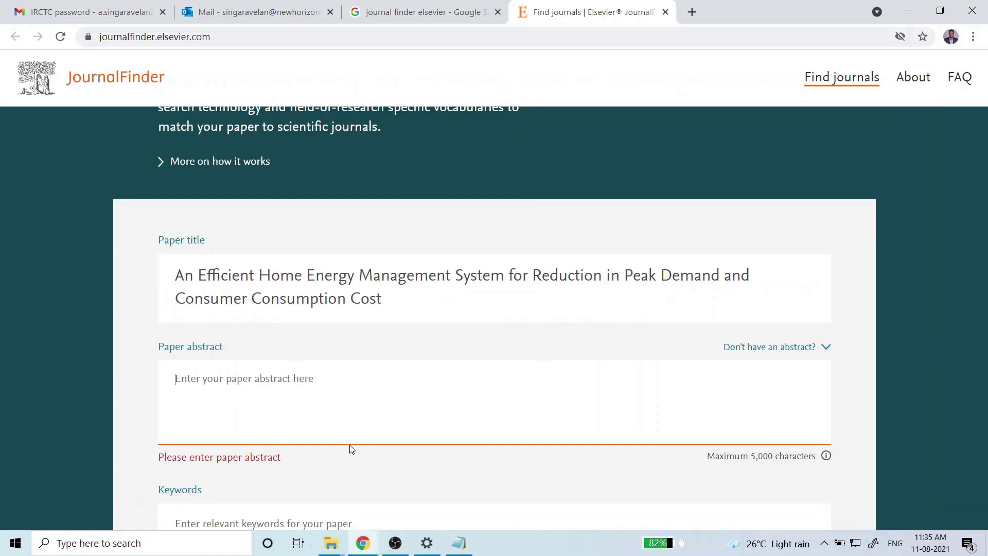
click(350, 441)
key(ctrl+v)
scroll(350, 440, down, 4)
click(270, 389)
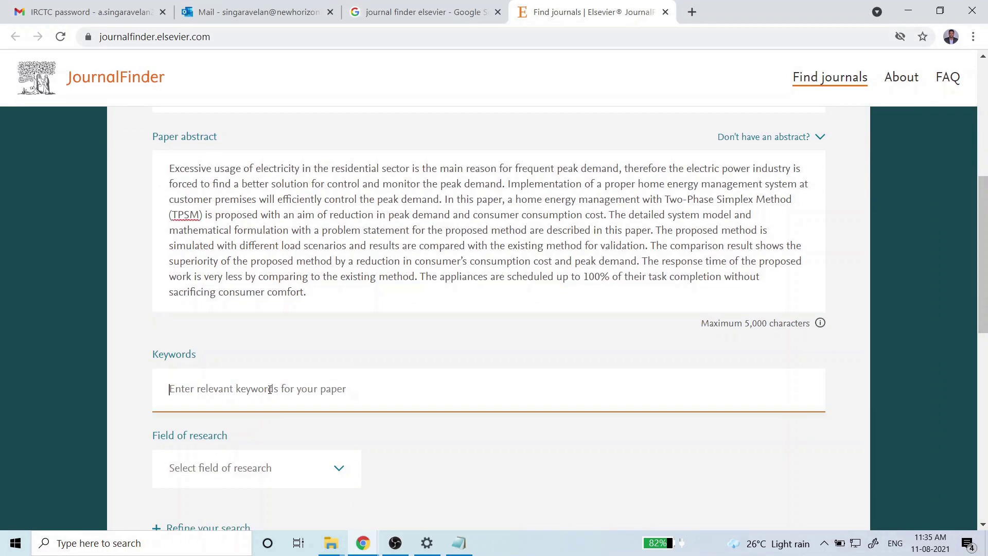
Add the keywords Energy Absorption Efficiency and Smart Grid from the suggestion list.
text(energy)
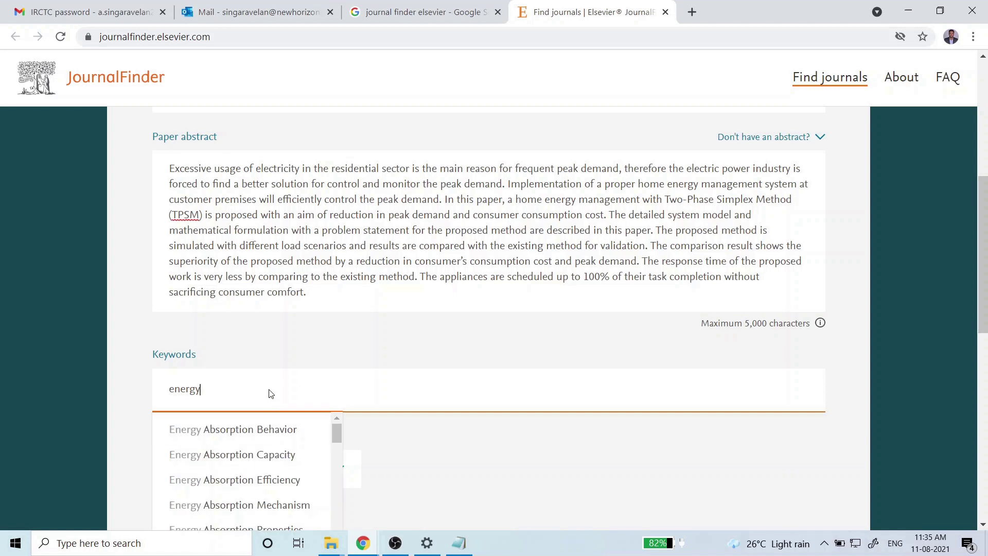
scroll(271, 394, down, 3)
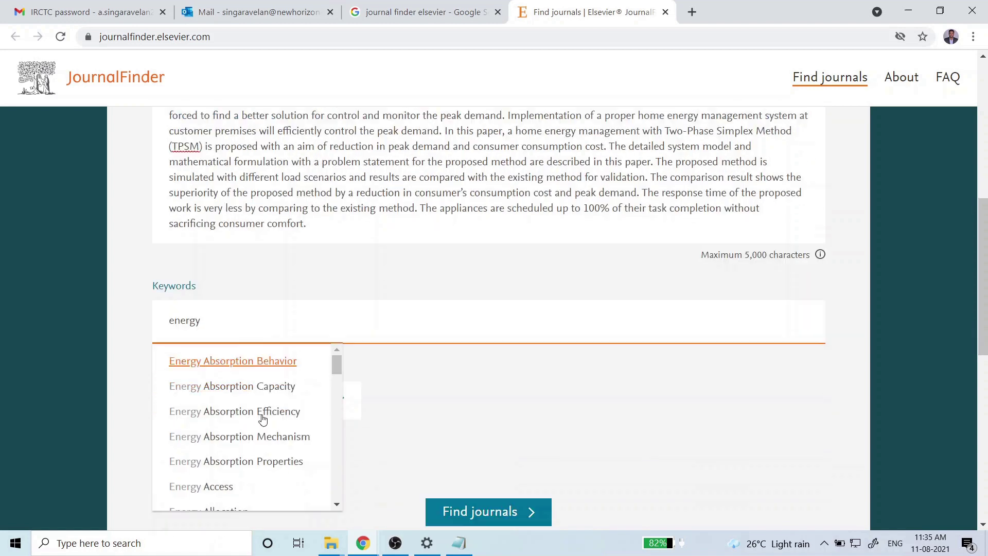
click(283, 344)
text(smart)
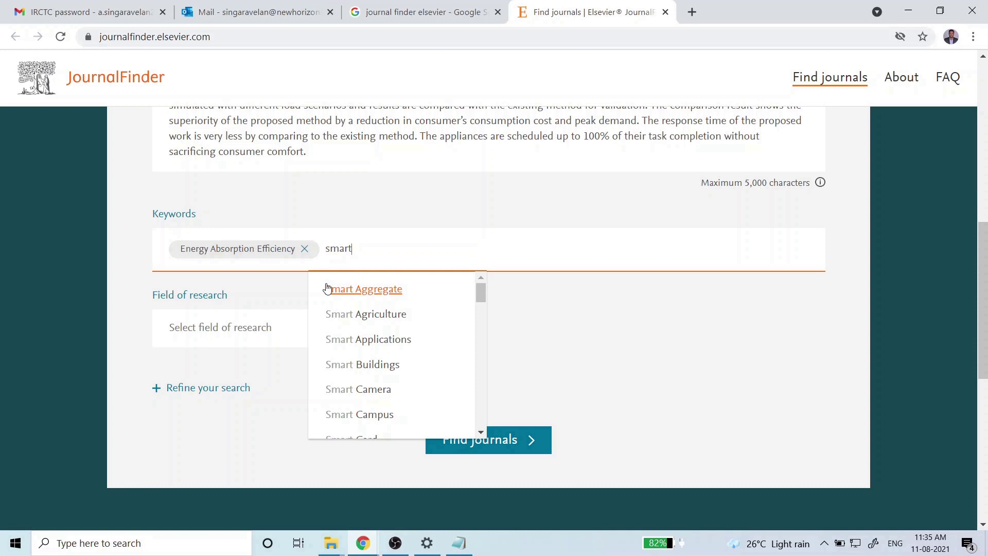
text(ge)
text(g)
key(BackSpace)
key(BackSpace)
text(rid)
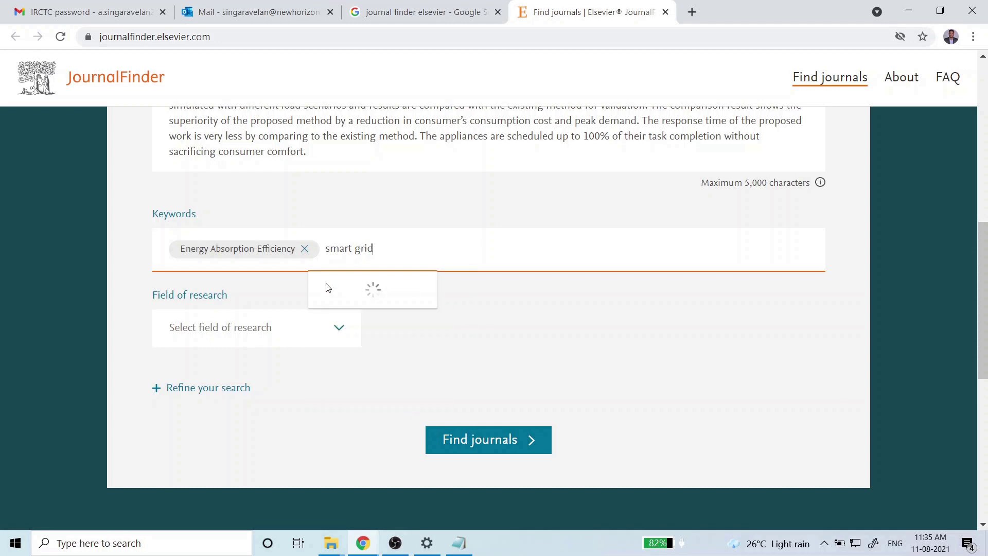
click(360, 289)
Add Energy Demand as the third keyword after Smart Grid.
scroll(373, 293, up, 4)
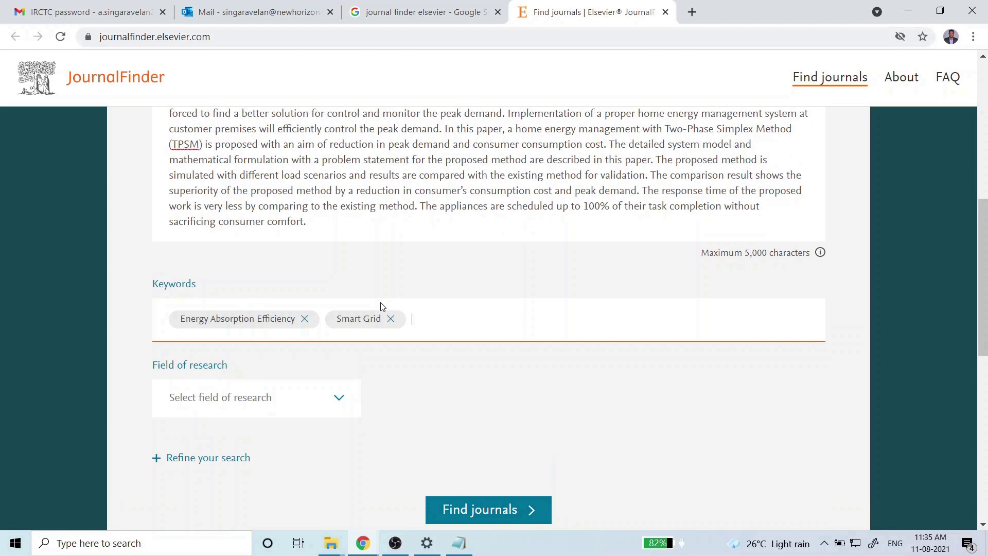
drag(332, 346, 168, 240)
click(310, 364)
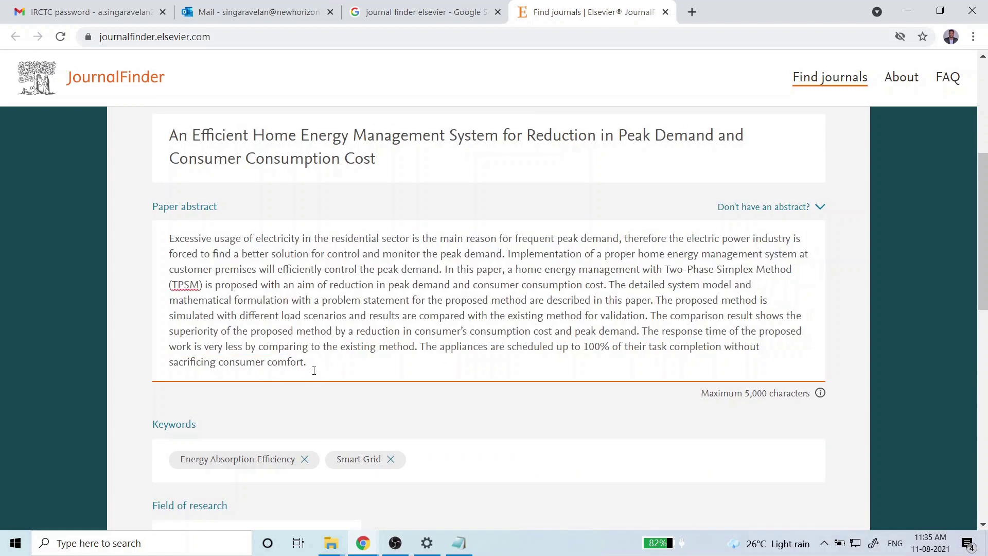
scroll(325, 382, down, 1)
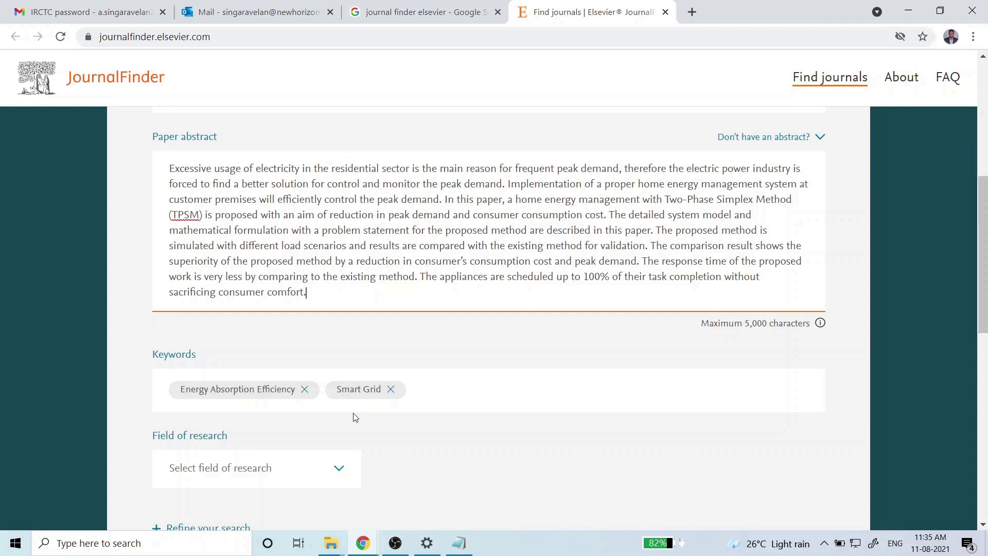
click(435, 390)
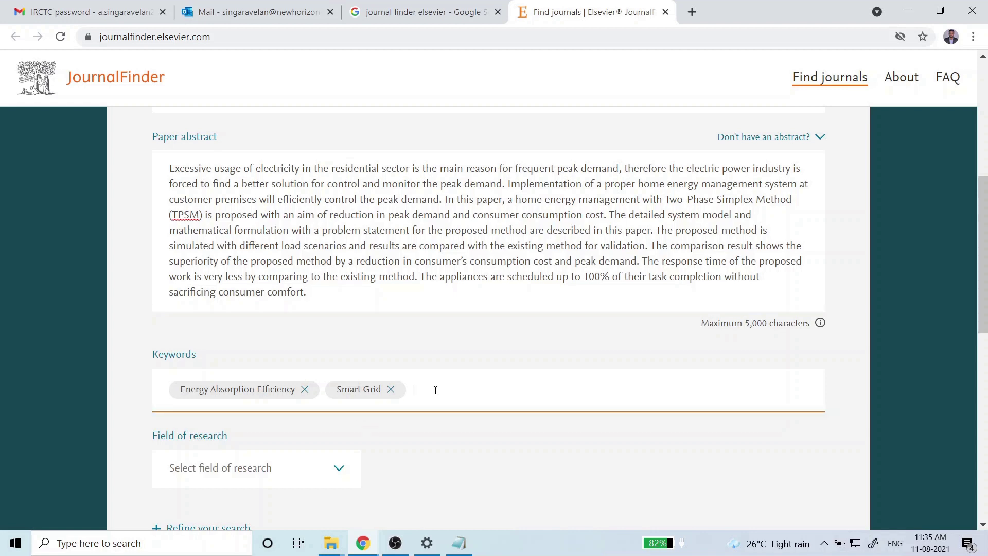
text(energy)
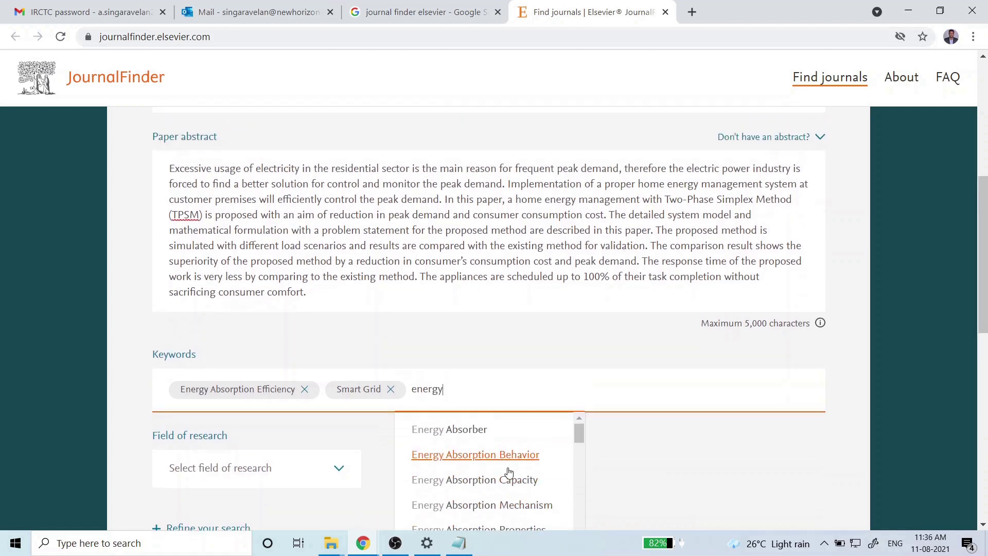
scroll(549, 441, down, 5)
scroll(527, 495, down, 5)
scroll(547, 497, down, 5)
scroll(540, 489, up, 2)
scroll(538, 489, down, 2)
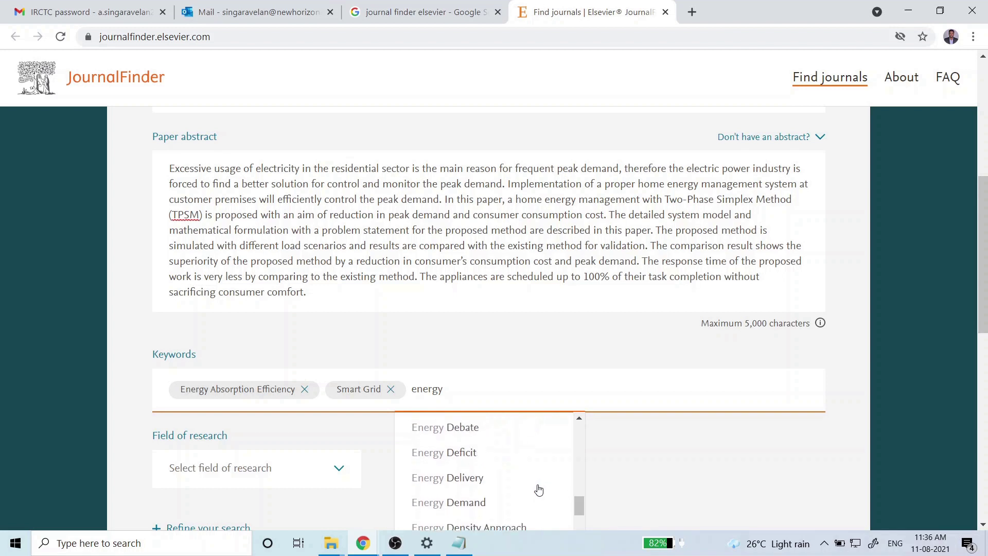
click(470, 504)
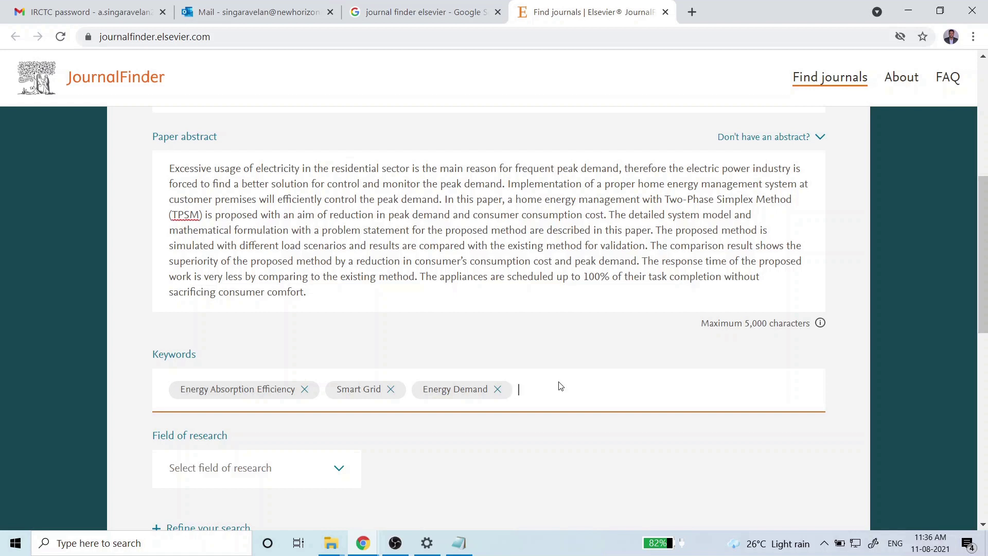
Type 'electricity', correct the typo, and add Electricity Consumers as a keyword.
text(elec)
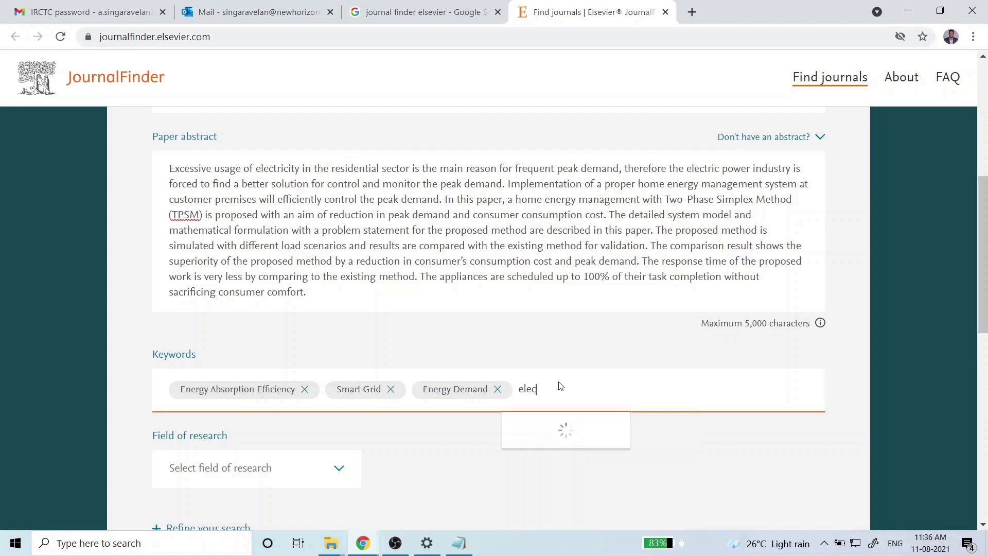
text(tricit=y)
key(BackSpace)
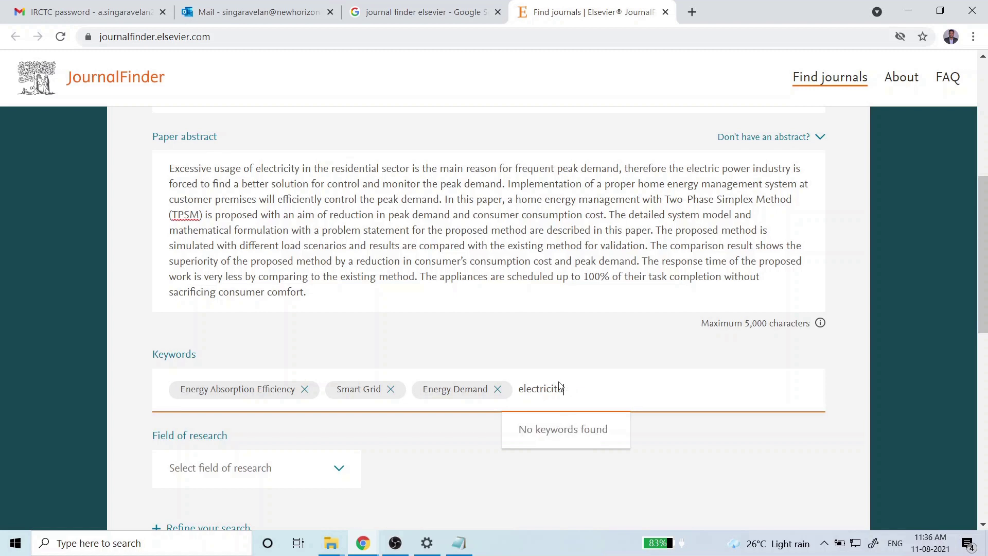
key(BackSpace)
text(y)
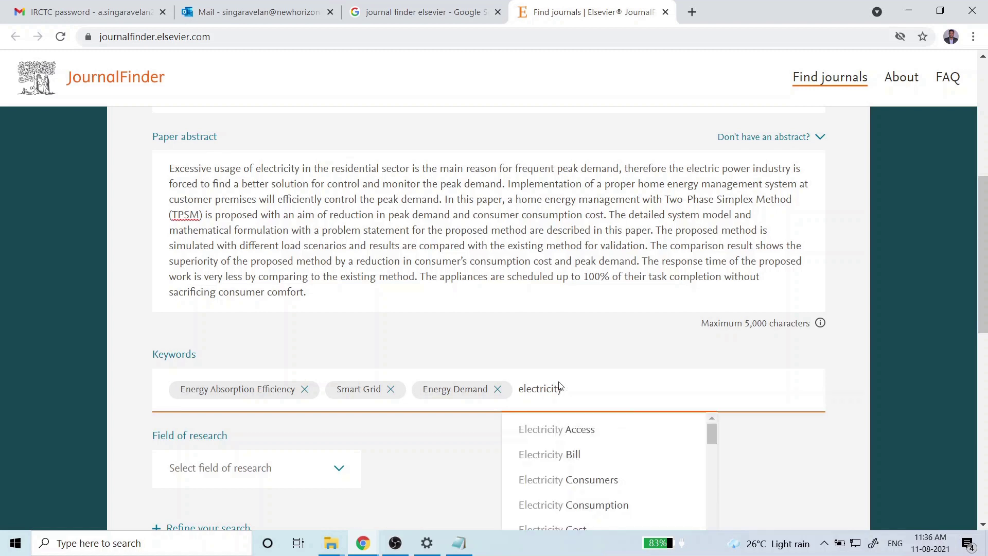
click(565, 481)
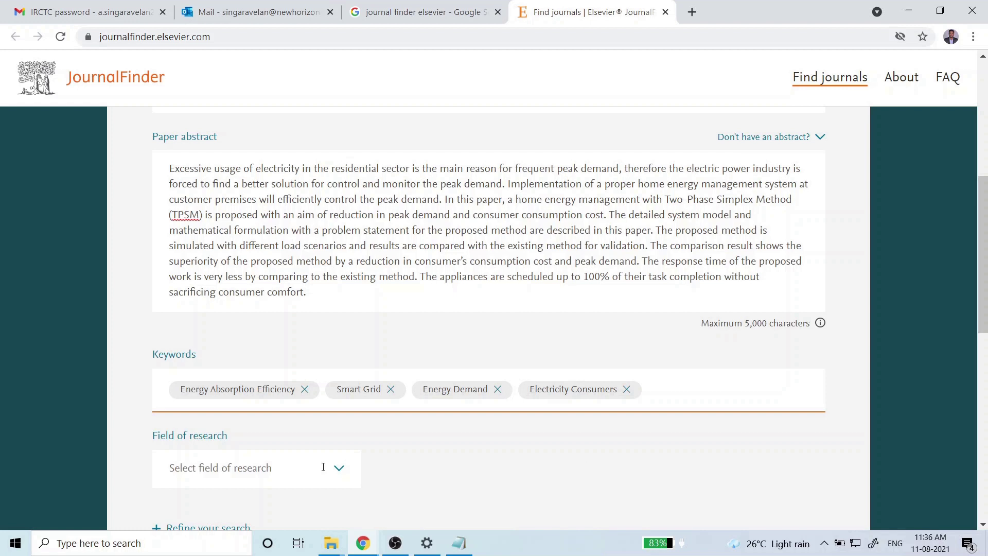
scroll(362, 445, down, 1)
Pick Energy in the first Field of research box and Engineering in the second.
click(333, 398)
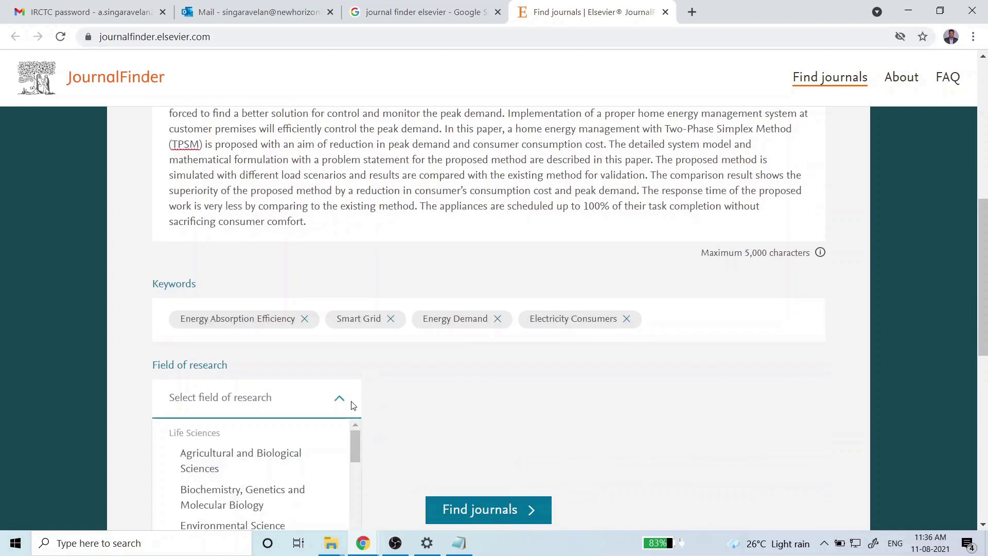
scroll(354, 404, down, 3)
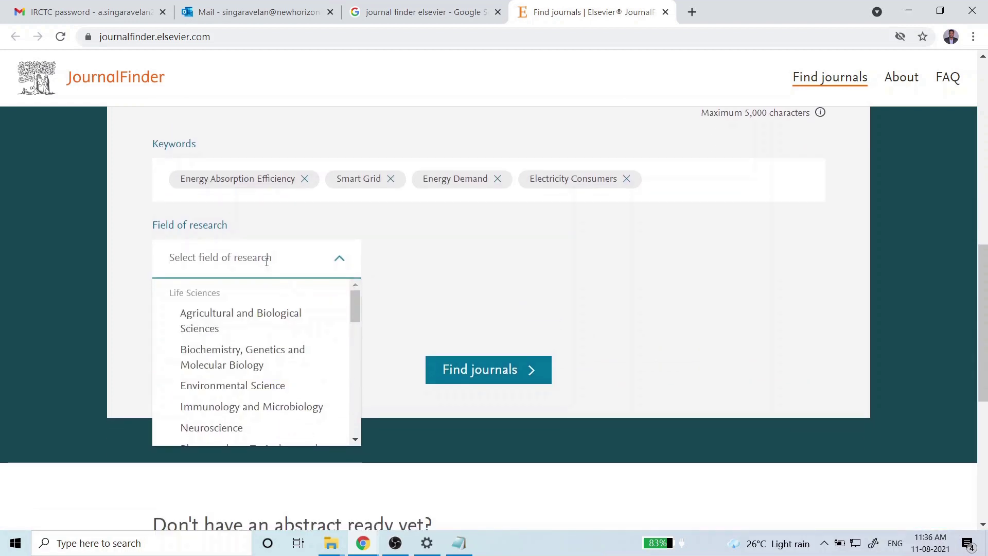
text(energy)
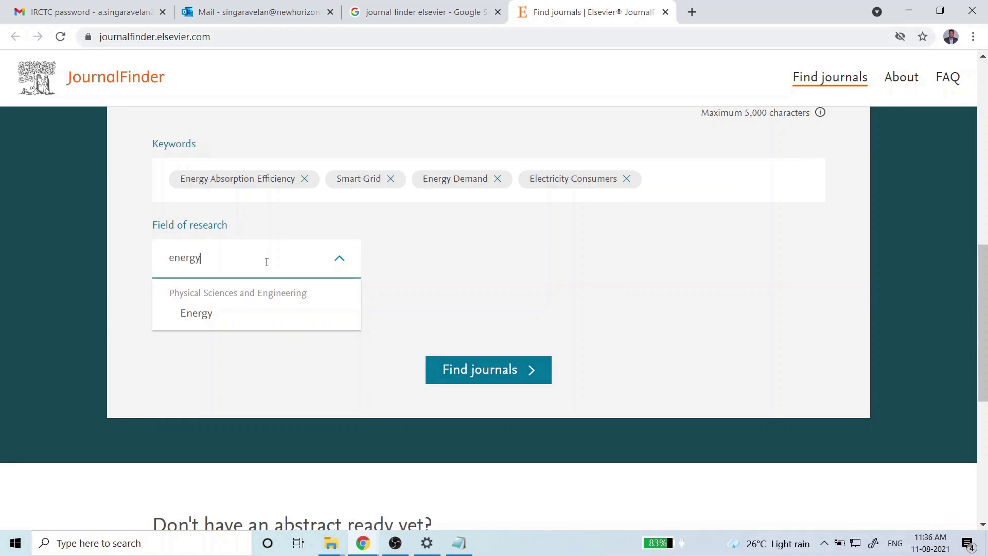
click(207, 315)
click(409, 259)
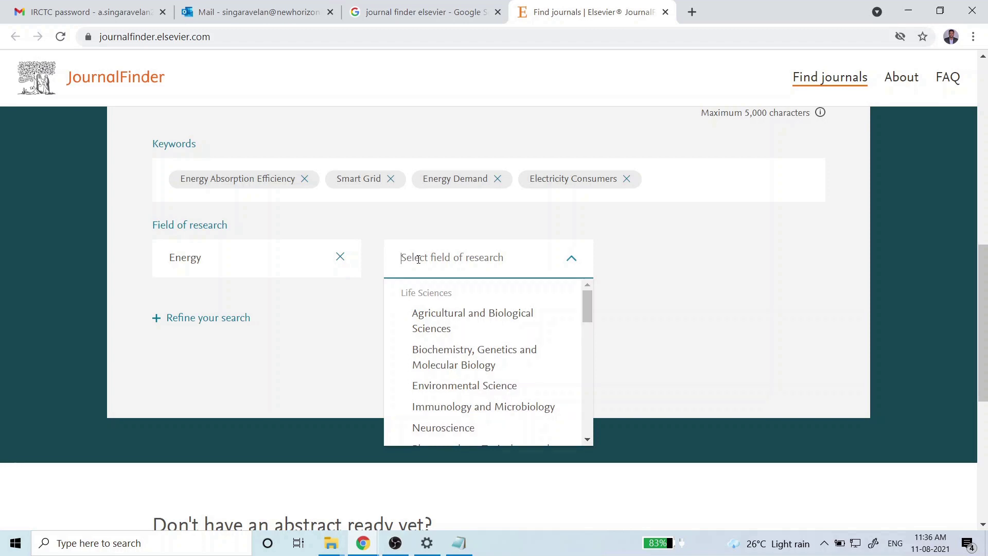
text(enginee)
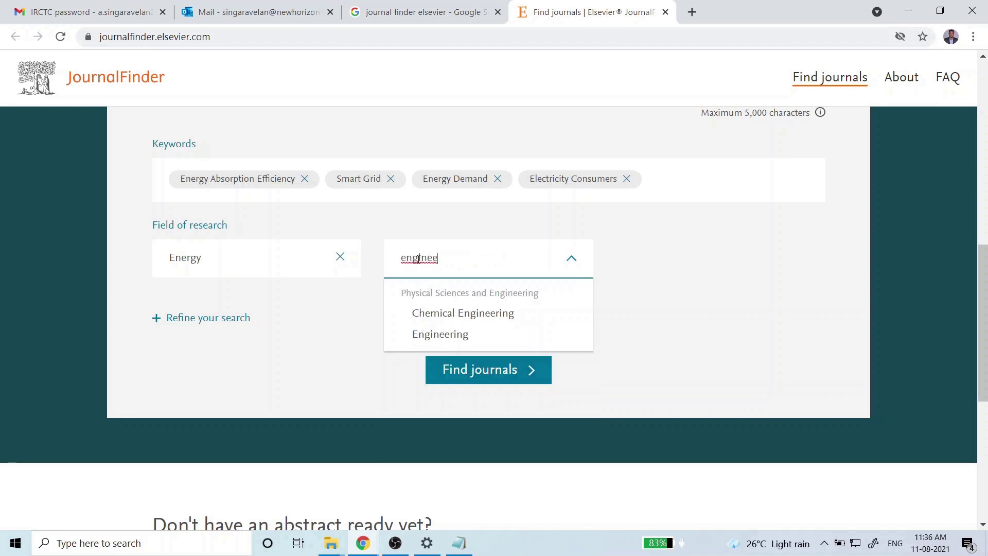
text(ring)
click(439, 337)
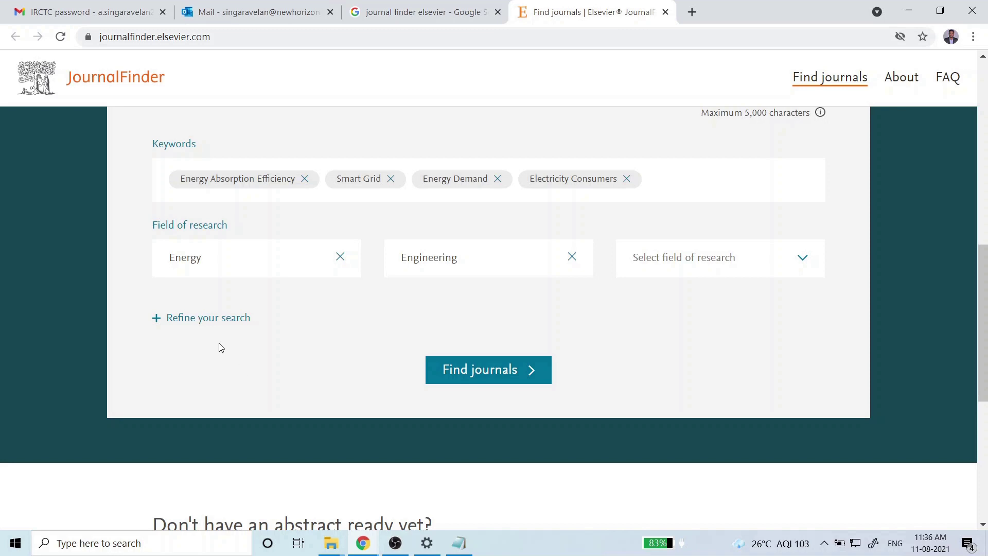
Expand 'Refine your search' and review the gold OA and subscription options.
click(211, 324)
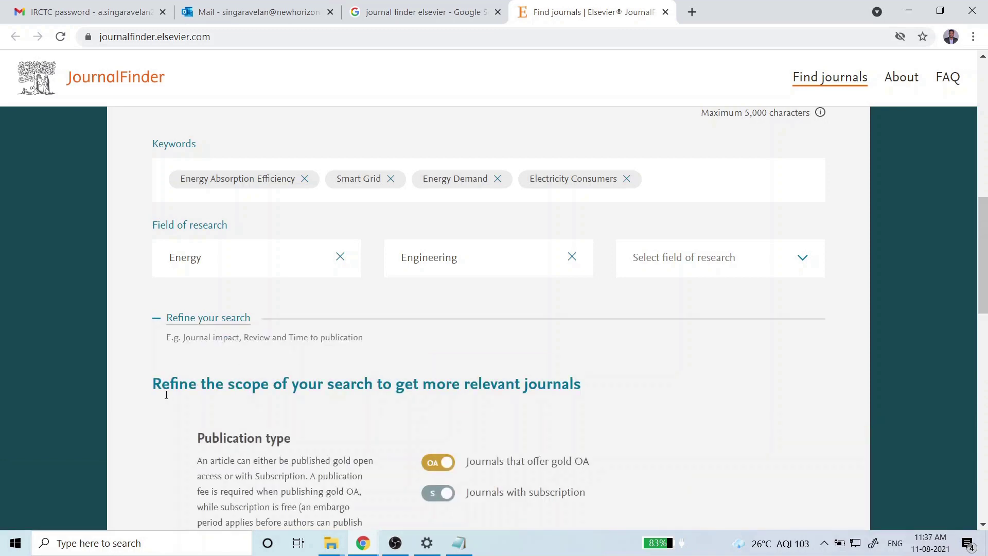
scroll(167, 396, down, 3)
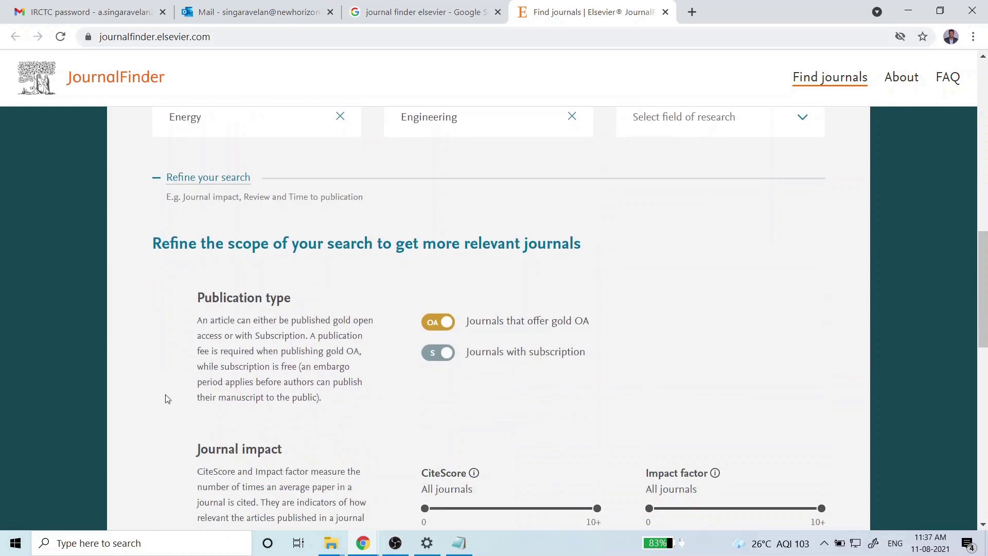
scroll(167, 399, up, 3)
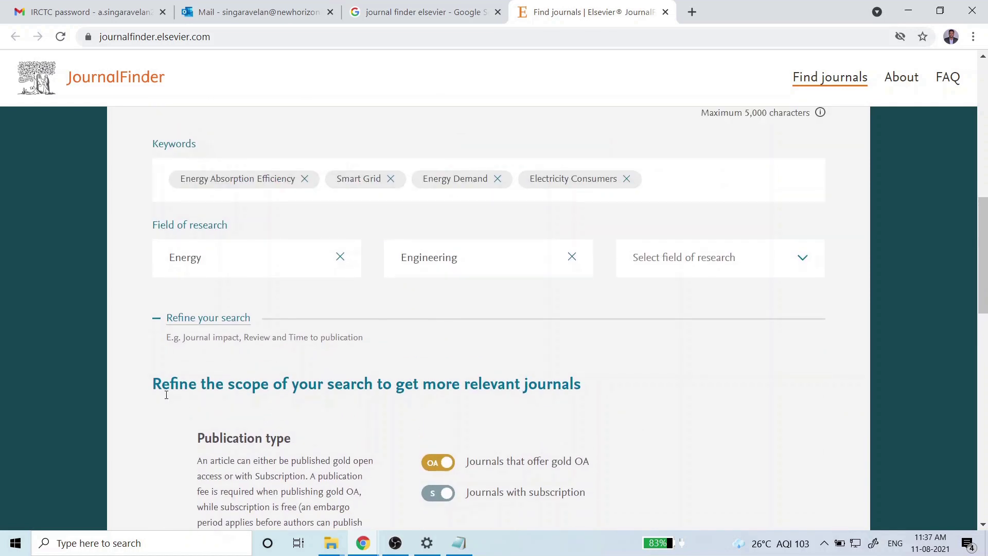
scroll(167, 395, down, 4)
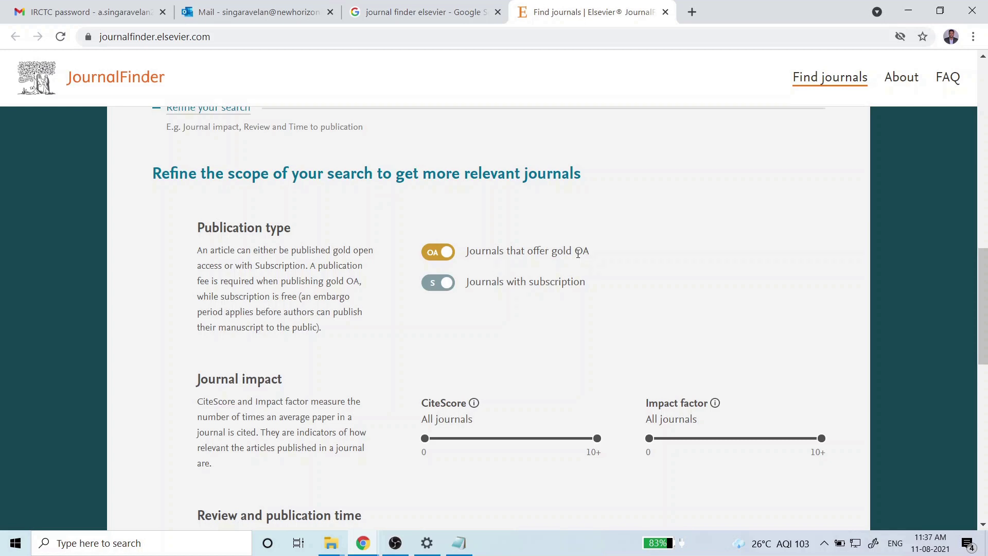
drag(557, 251, 585, 253)
drag(530, 285, 587, 289)
click(587, 316)
Toggle the publication-type switches, leaving gold OA and subscription journals both included.
click(433, 283)
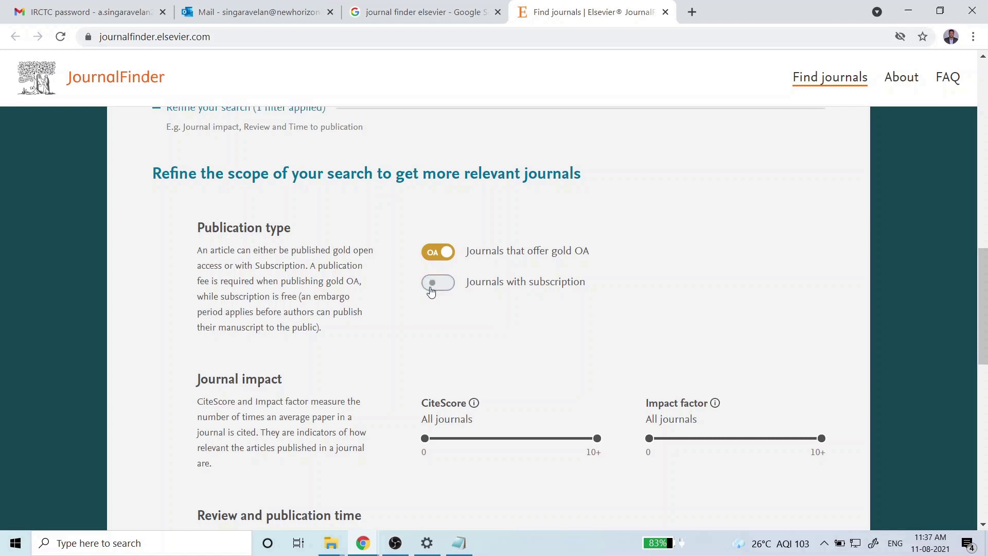
click(432, 255)
click(441, 253)
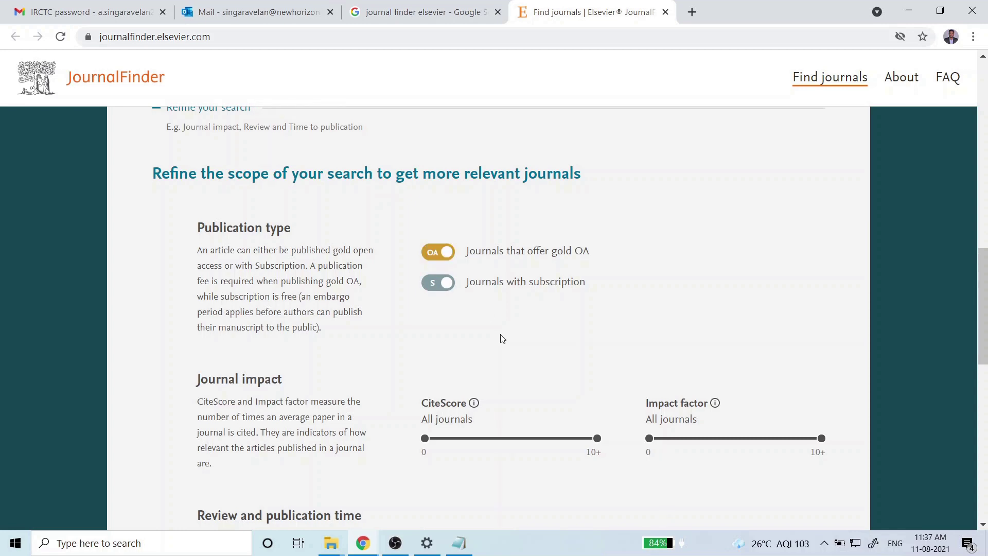
scroll(507, 345, down, 1)
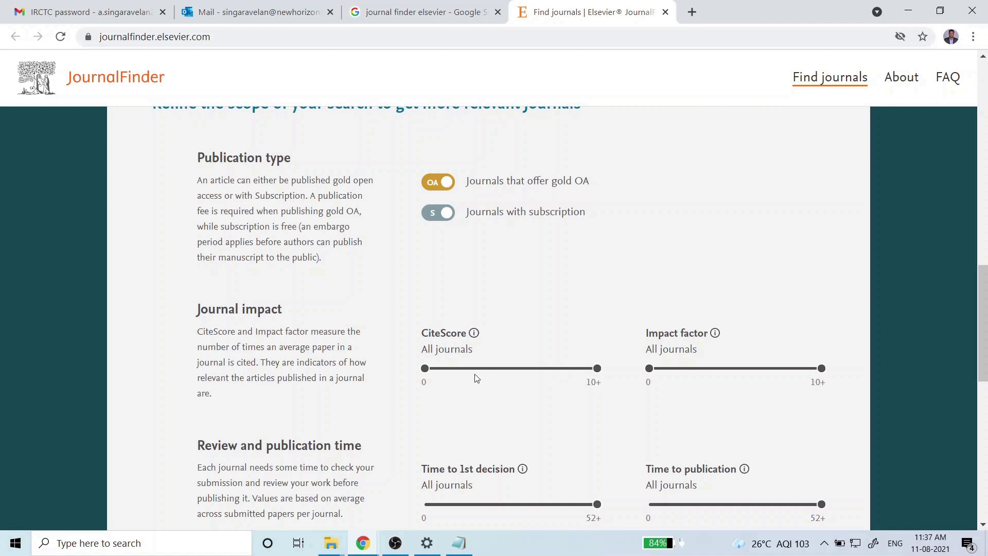
drag(197, 309, 299, 331)
click(511, 390)
mouse_move(597, 368)
mouse_down()
mouse_move(467, 388)
mouse_move(571, 371)
mouse_move(600, 378)
mouse_up()
drag(821, 369, 790, 370)
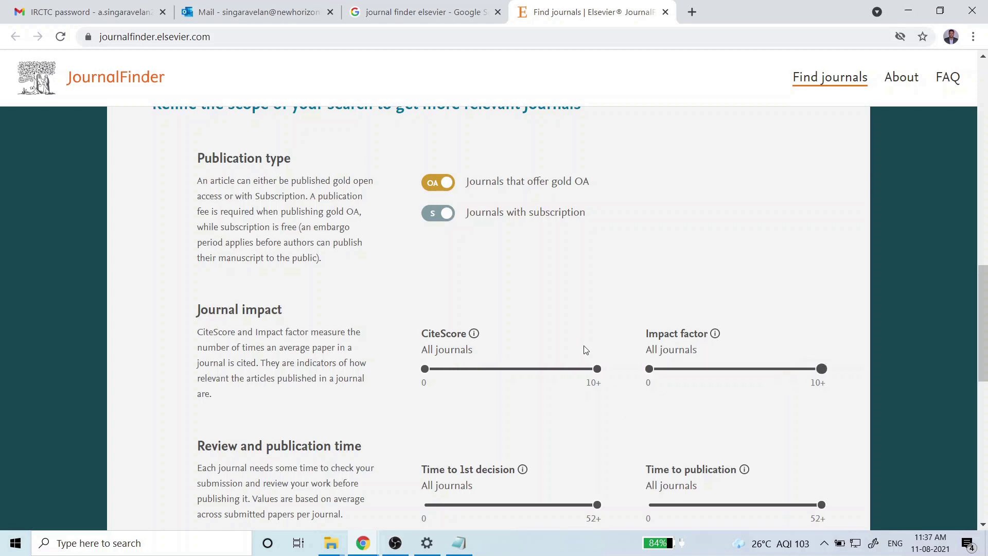
scroll(399, 426, down, 1)
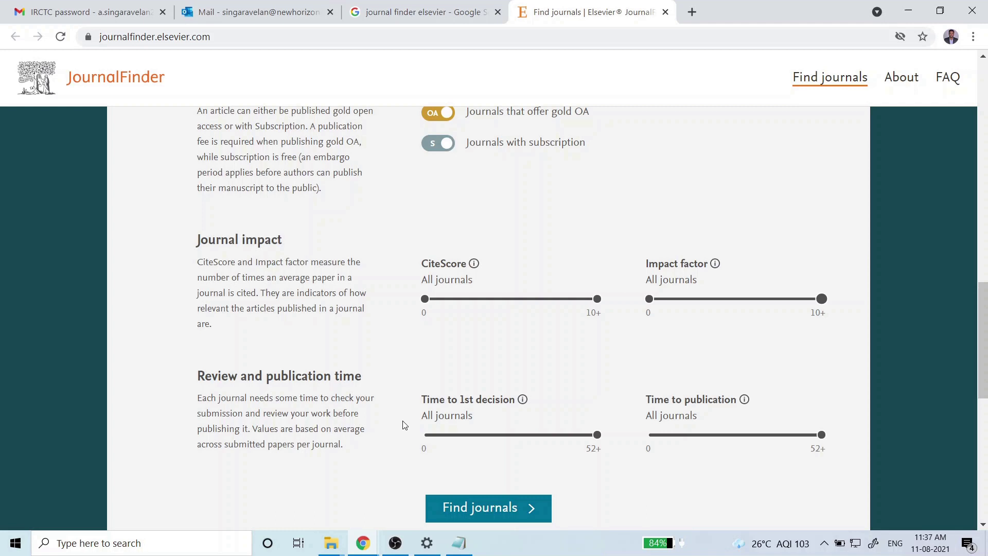
scroll(404, 426, down, 1)
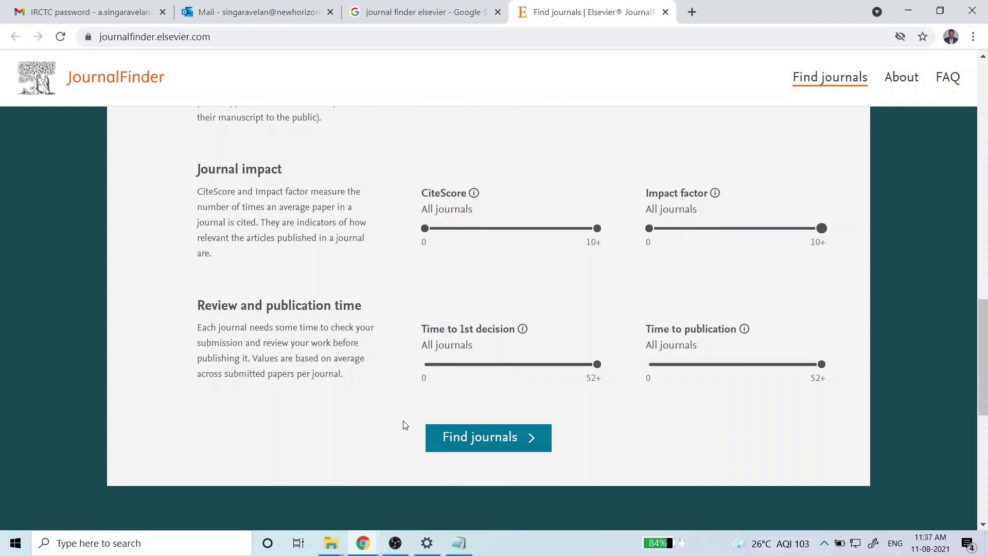
drag(597, 364, 557, 364)
drag(467, 346, 441, 370)
click(551, 364)
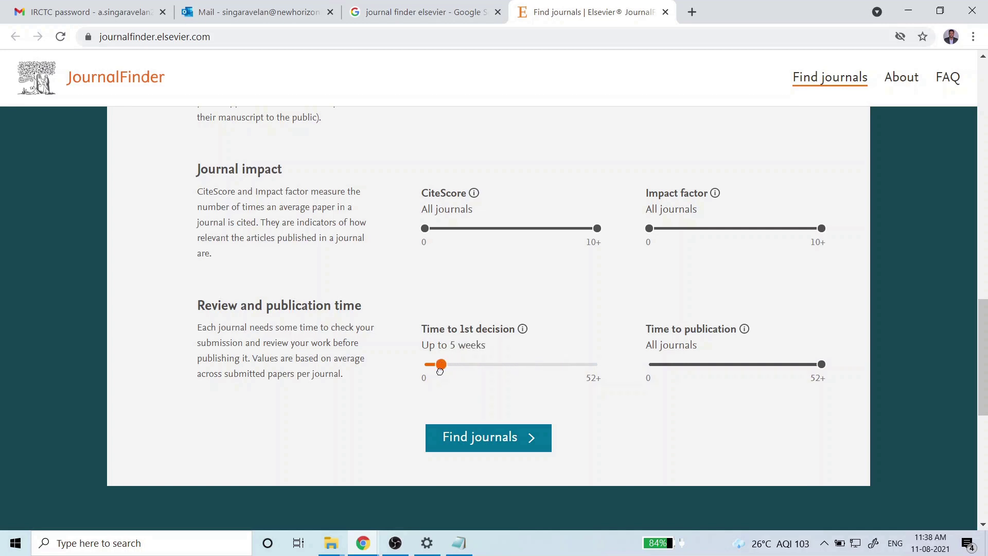
drag(440, 370, 602, 364)
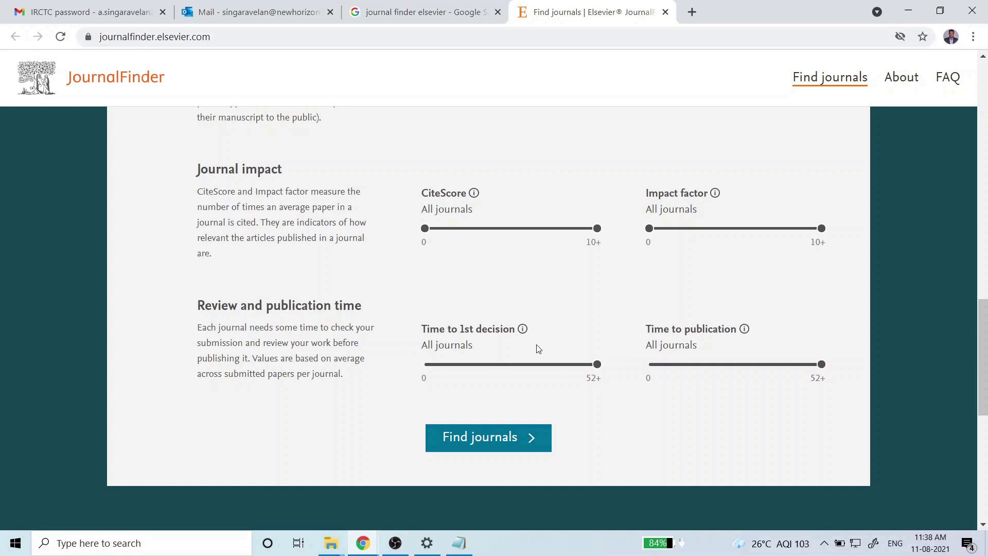
drag(423, 332, 516, 331)
click(649, 329)
drag(648, 329, 739, 332)
click(712, 343)
drag(821, 365, 779, 365)
drag(690, 345, 713, 347)
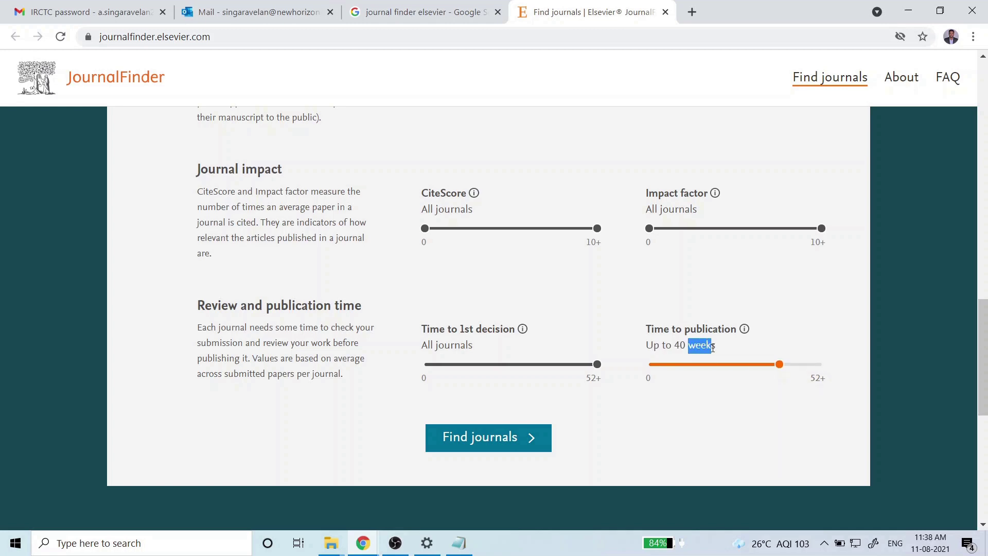
click(727, 348)
drag(779, 365, 827, 372)
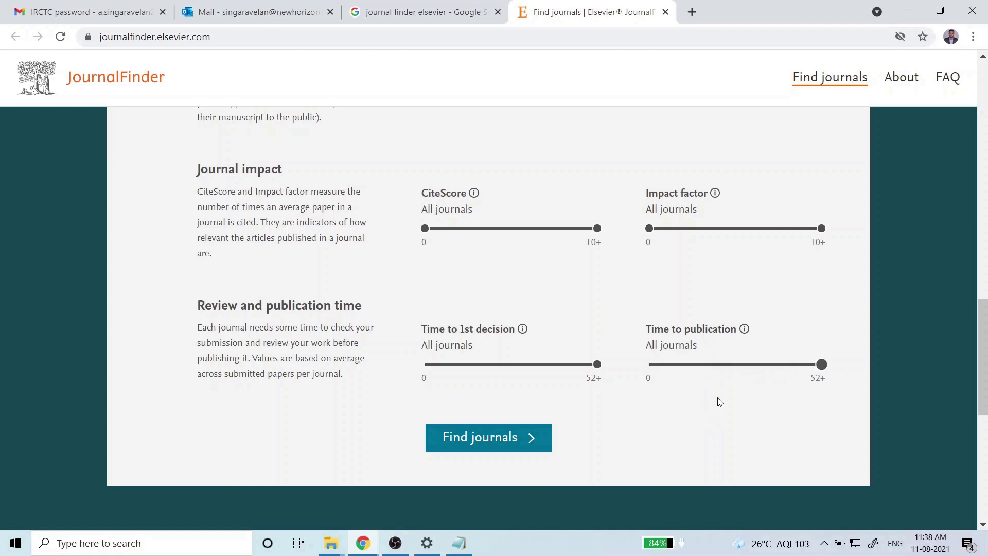